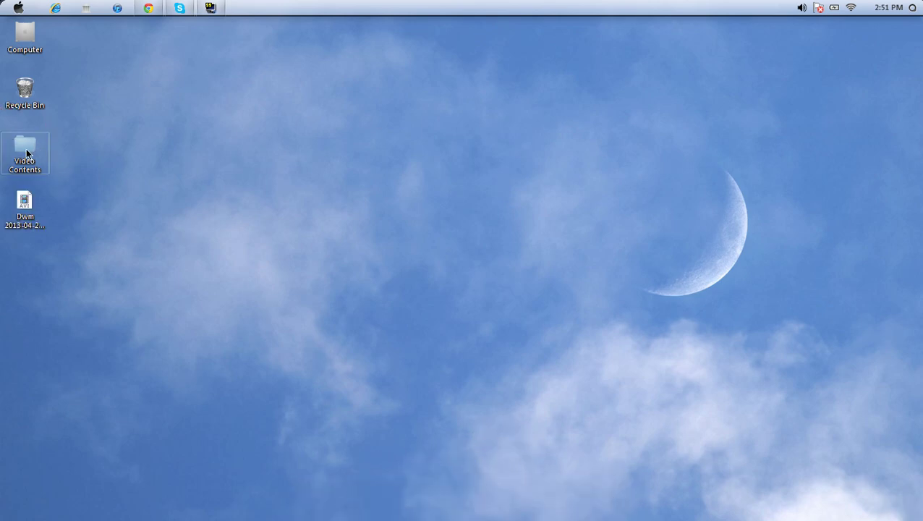
Open the Video Contents folder on the desktop, browse into Gym, and return
double_click(26, 153)
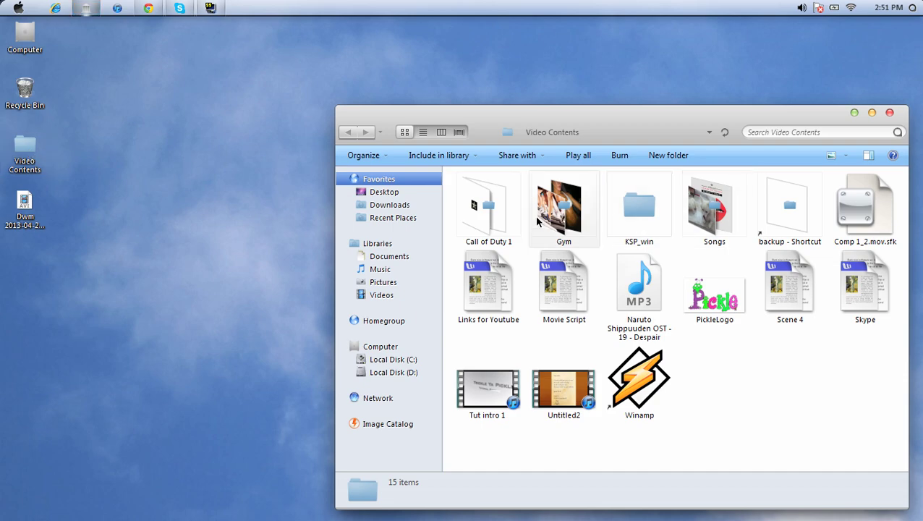
double_click(559, 220)
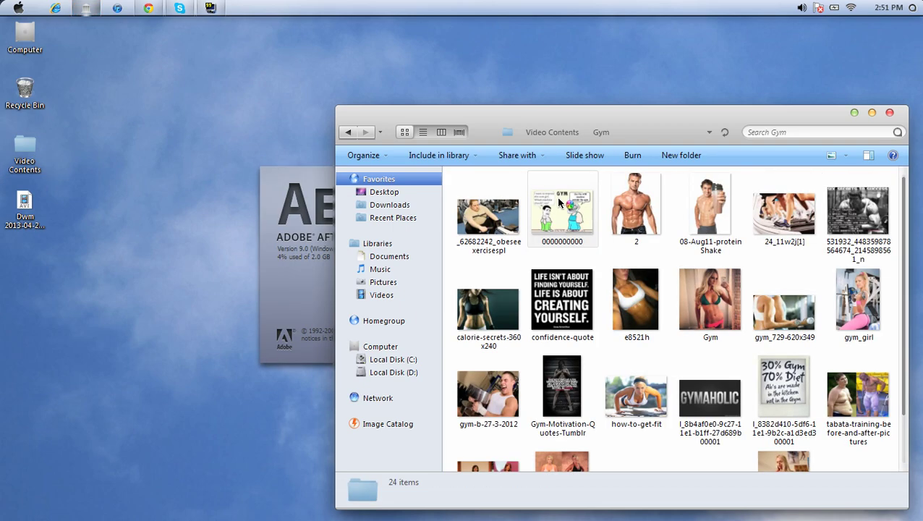
click(347, 132)
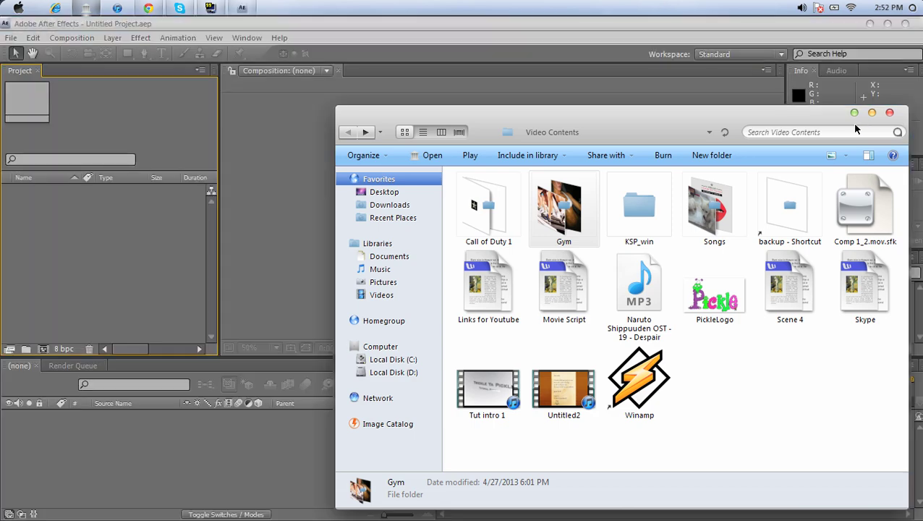
Bring up the launched After Effects window, maximise it, then minimise it
click(874, 26)
click(873, 39)
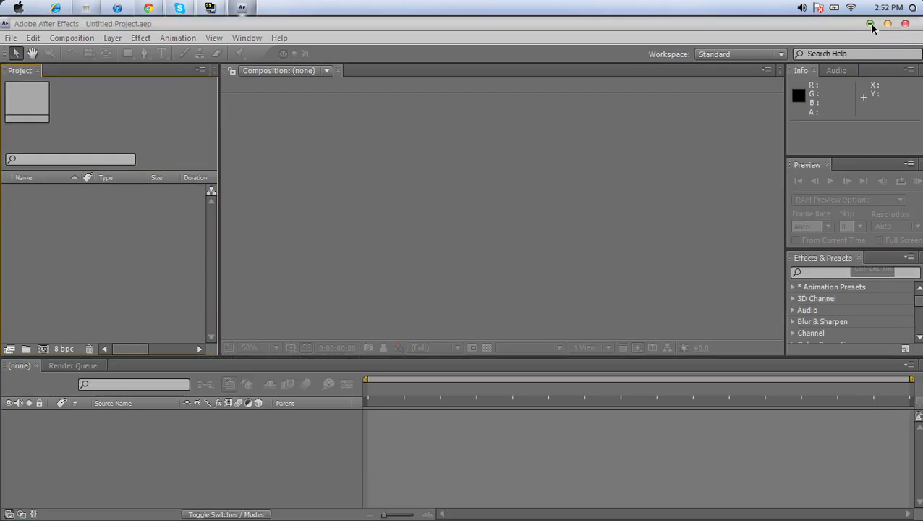
click(871, 25)
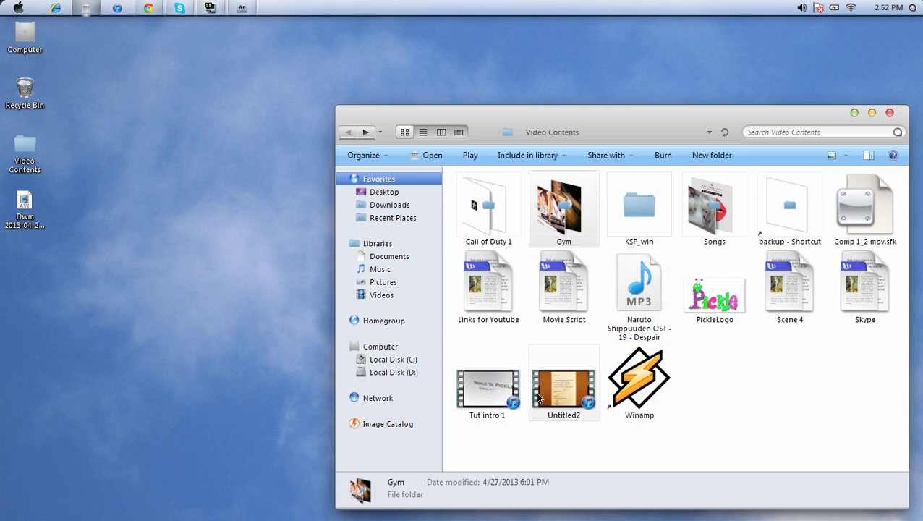
Import Tut intro 1 into After Effects and create a Tut intro 1 composition from it
mouse_move(485, 390)
mouse_down()
mouse_move(311, 51)
mouse_move(394, 365)
mouse_move(479, 383)
mouse_up()
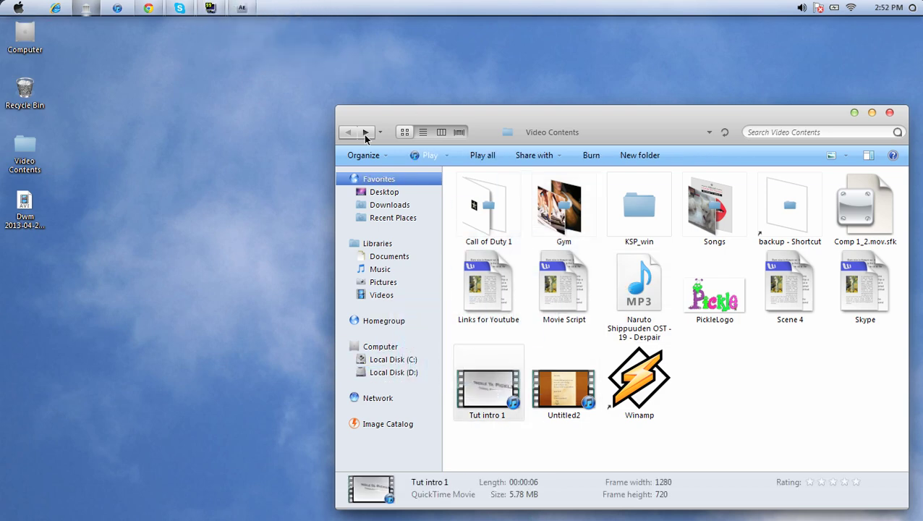
drag(366, 138, 90, 216)
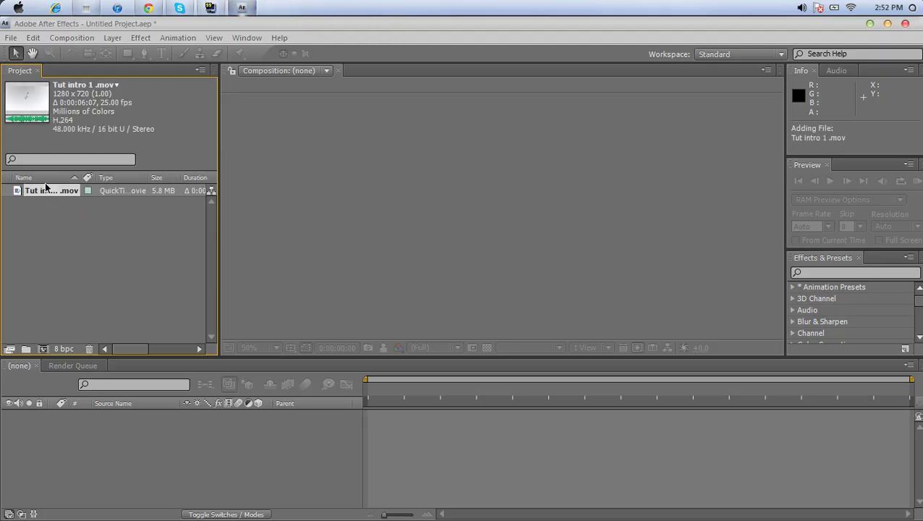
drag(45, 185, 125, 272)
drag(45, 341, 45, 351)
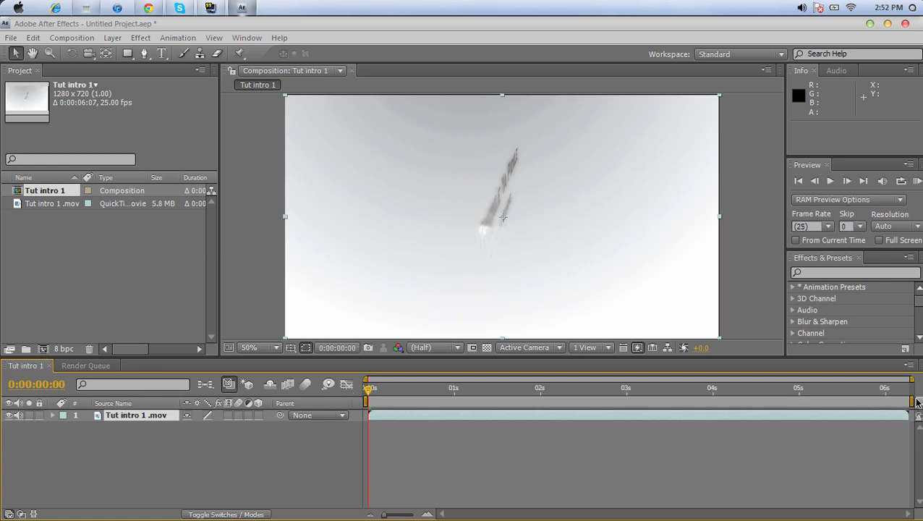
Check the composition's last and first frames, then minimise After Effects and select Untitled2
key(End)
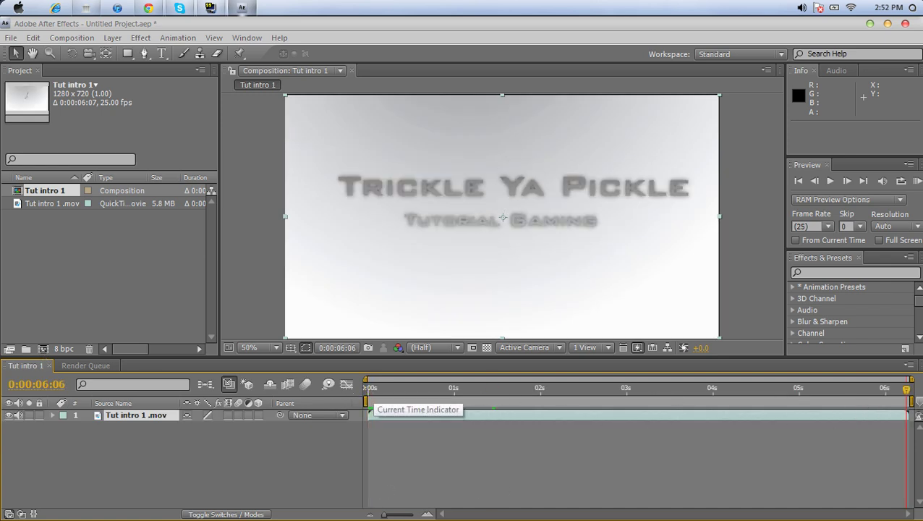
key(Home)
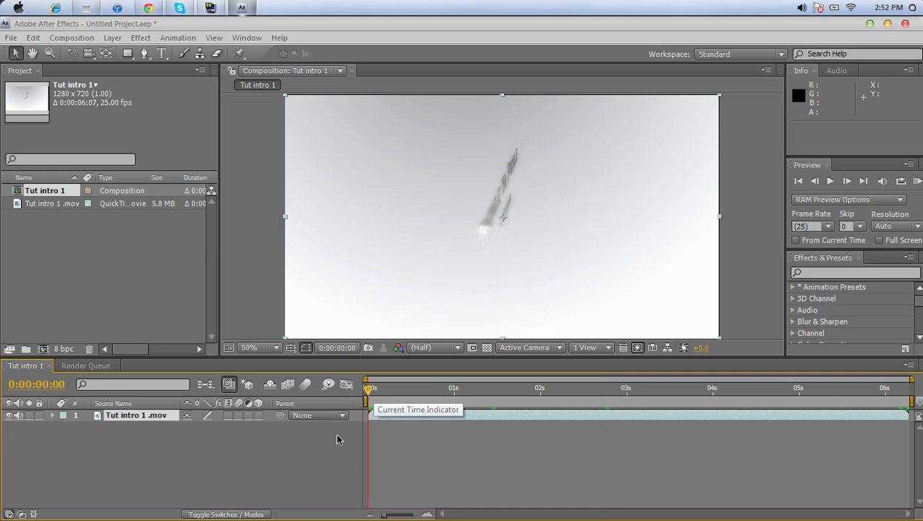
click(868, 30)
click(587, 395)
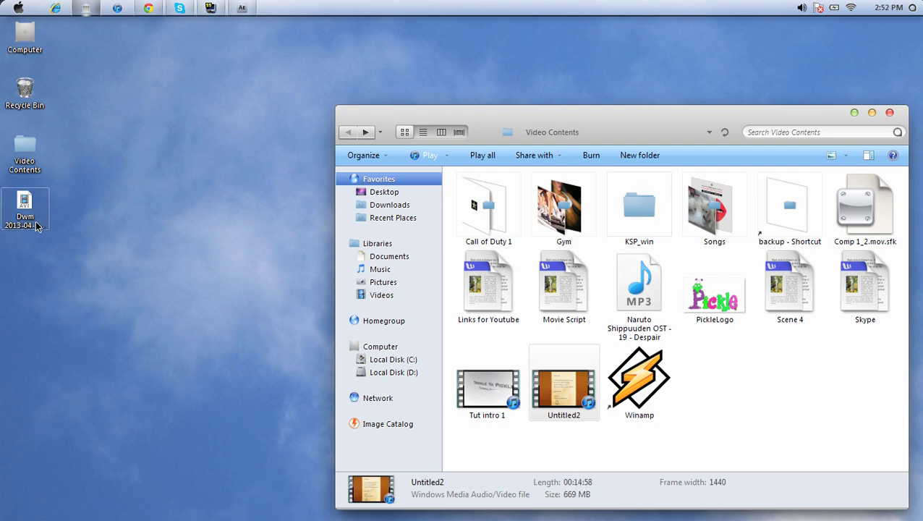
Change the Tut intro 1 composition's Duration in Composition Settings from 0:00:06:07 to 0:20:06:07
click(241, 8)
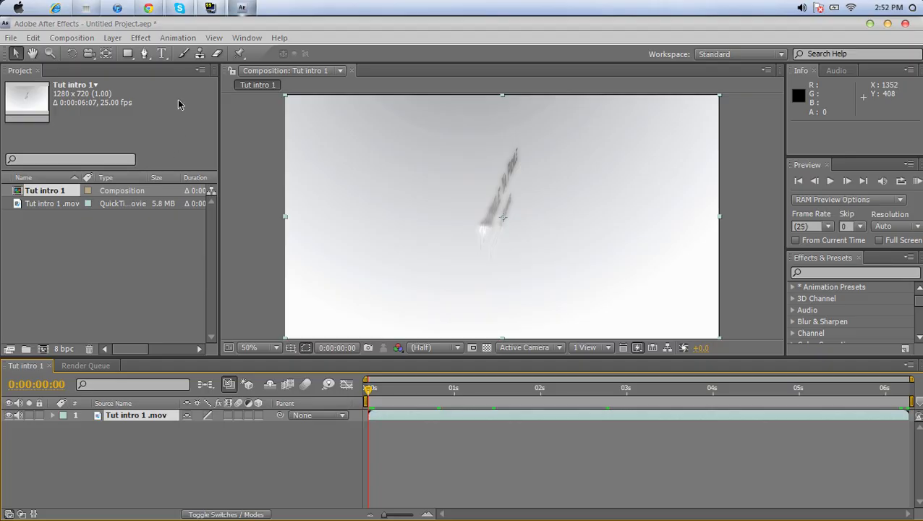
click(72, 204)
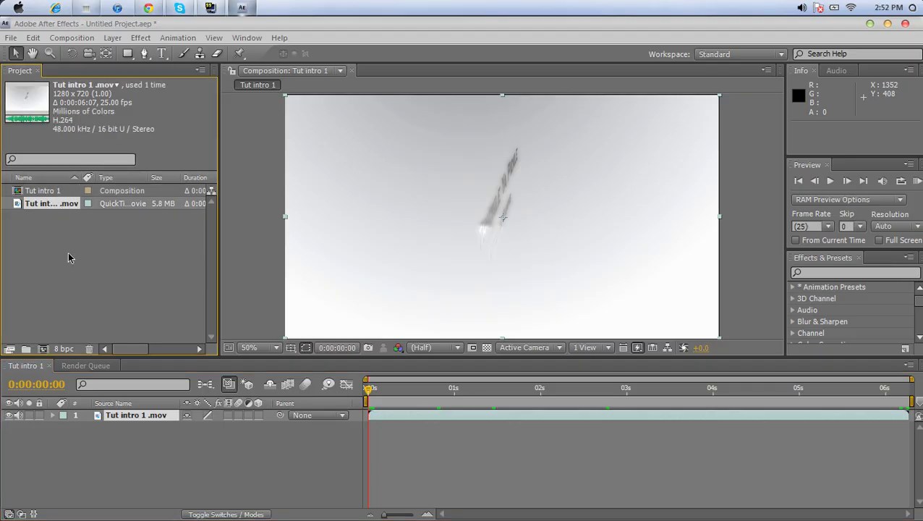
click(35, 192)
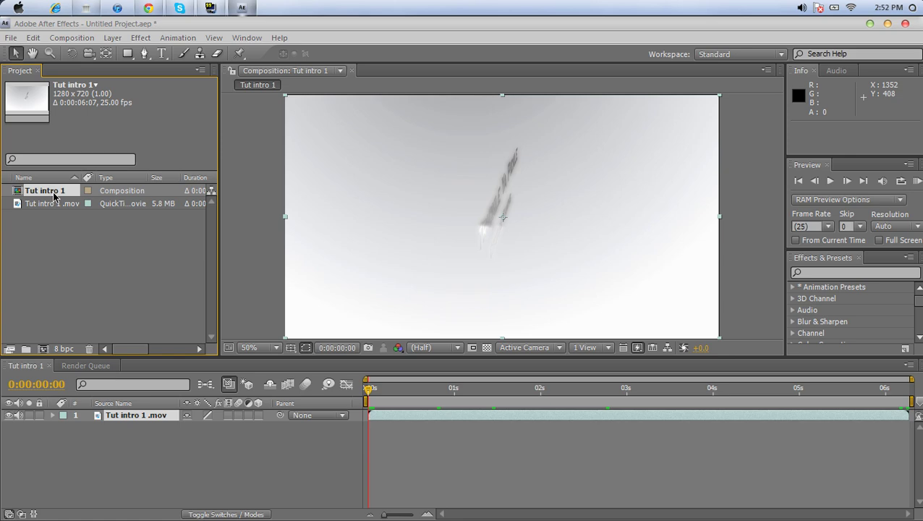
right_click(52, 194)
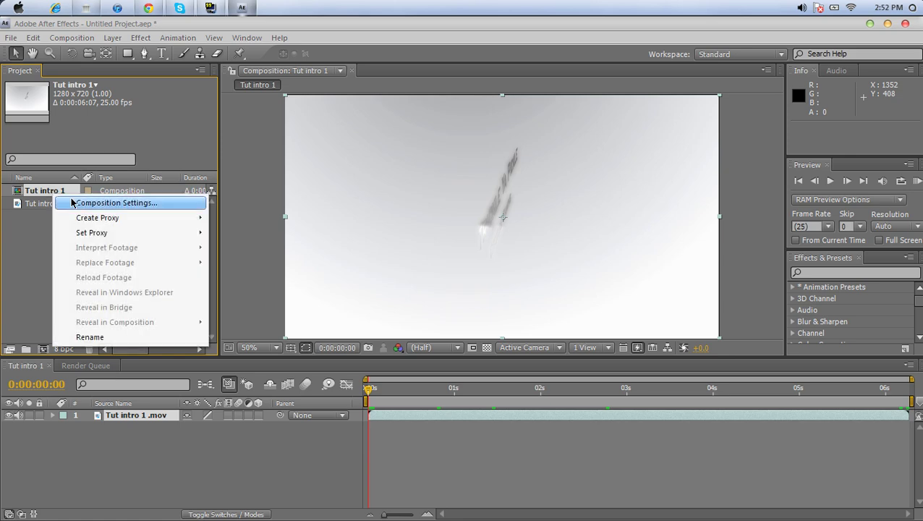
click(115, 202)
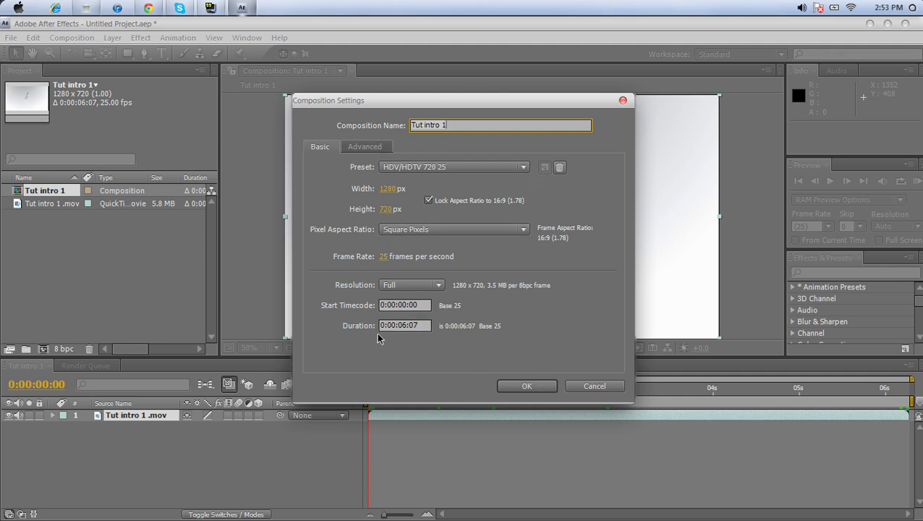
click(402, 325)
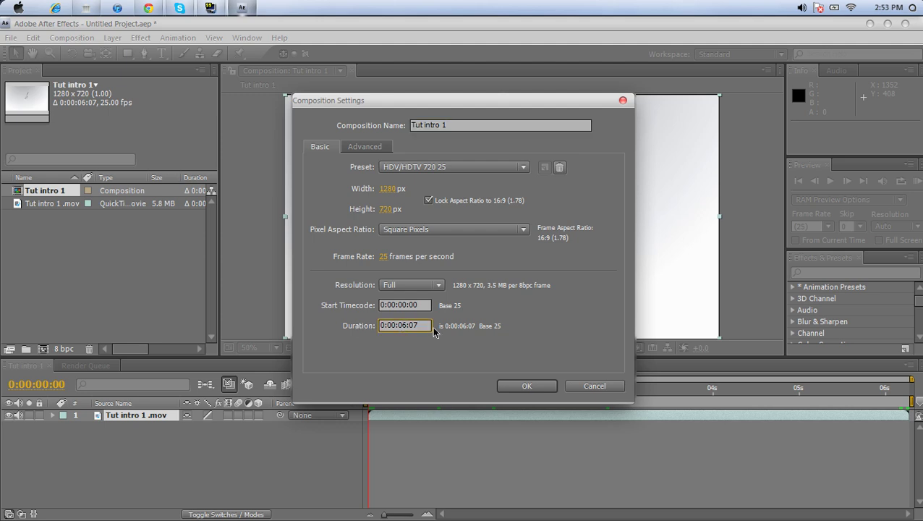
click(382, 324)
text(2)
click(527, 385)
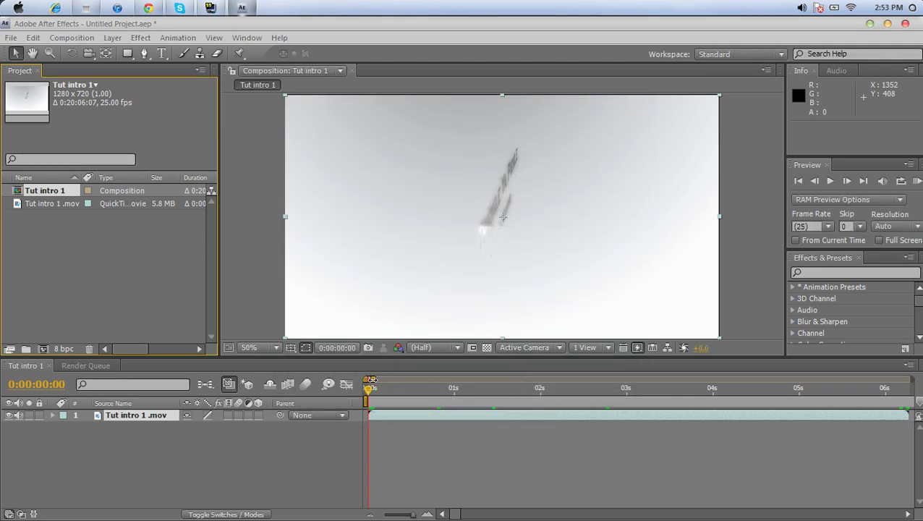
mouse_move(373, 377)
mouse_down()
mouse_move(527, 370)
mouse_move(370, 372)
mouse_up()
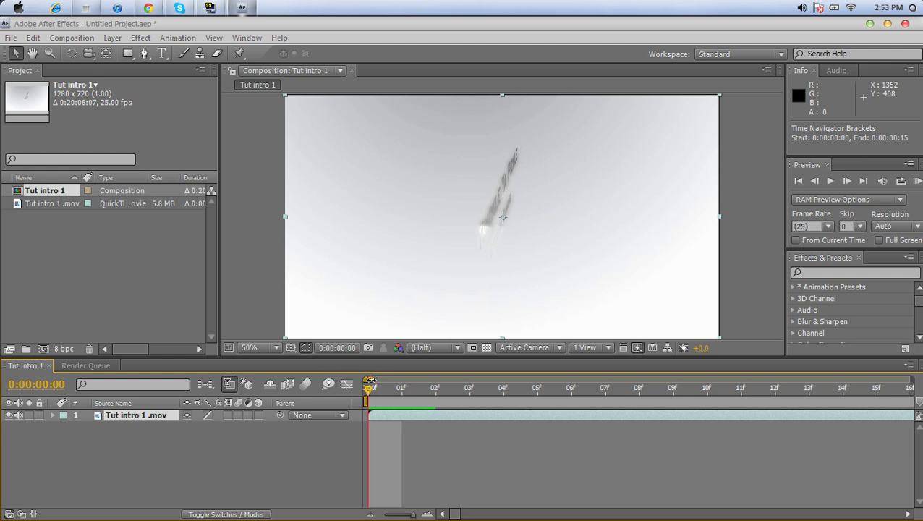
drag(370, 379, 909, 379)
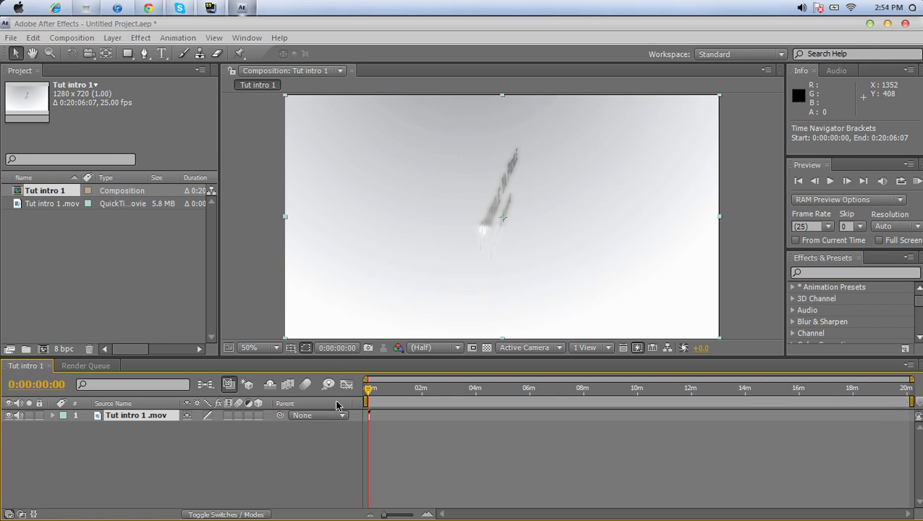
click(369, 390)
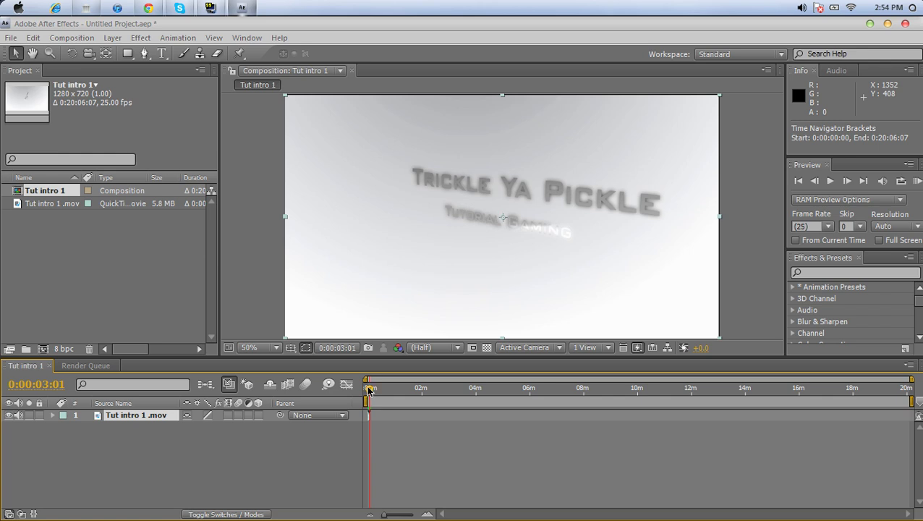
click(449, 389)
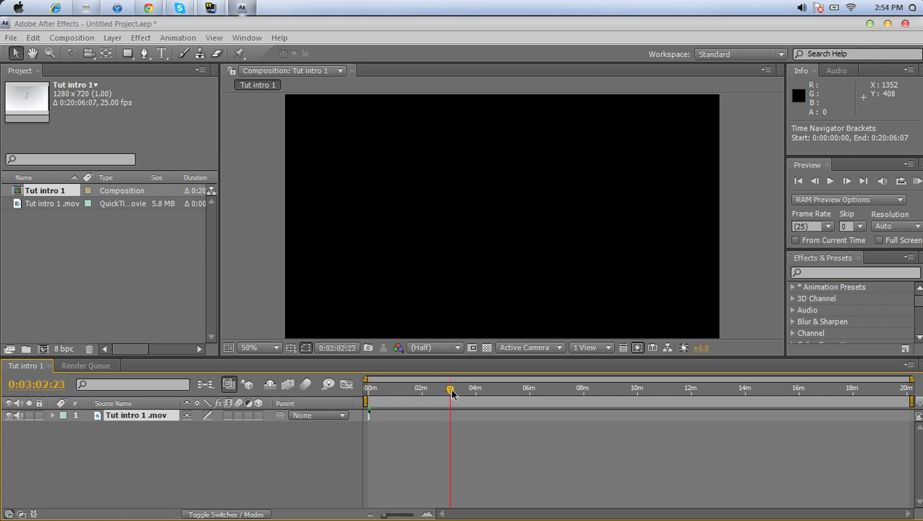
drag(450, 390, 367, 396)
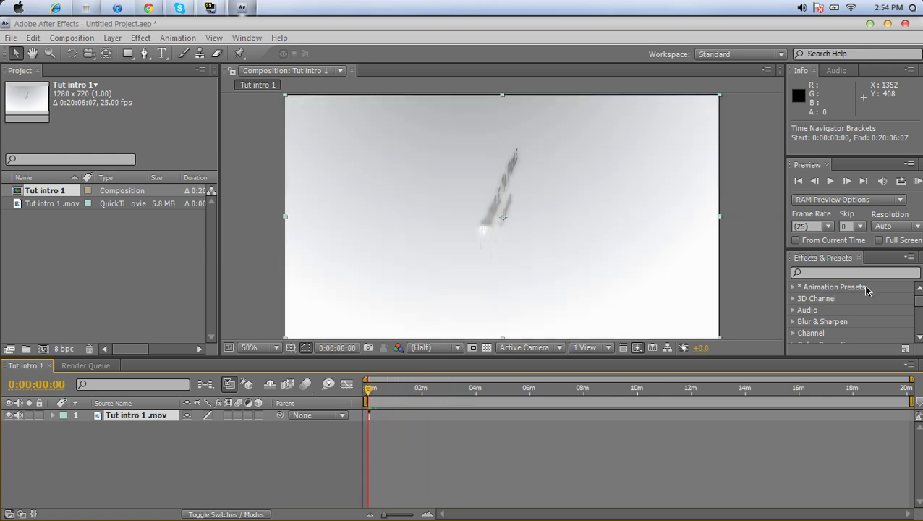
Drag the Untitled2 clip into After Effects, then delete its layer from the composition
click(868, 25)
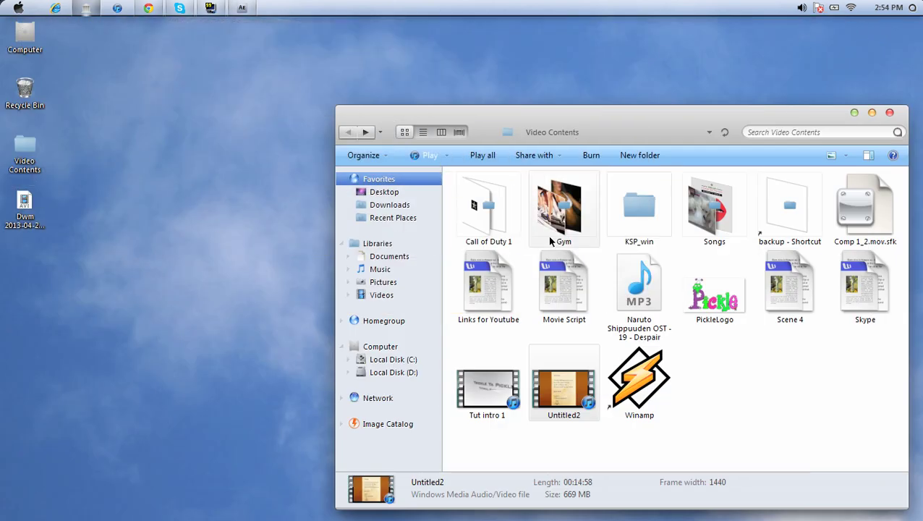
drag(580, 402, 418, 428)
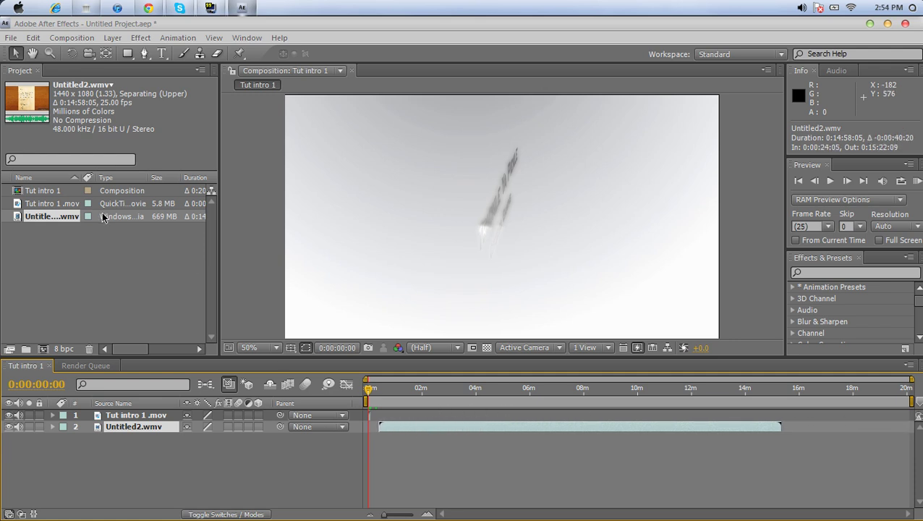
key(Delete)
Select all three Project panel items and delete them, confirming the prompt
click(47, 203)
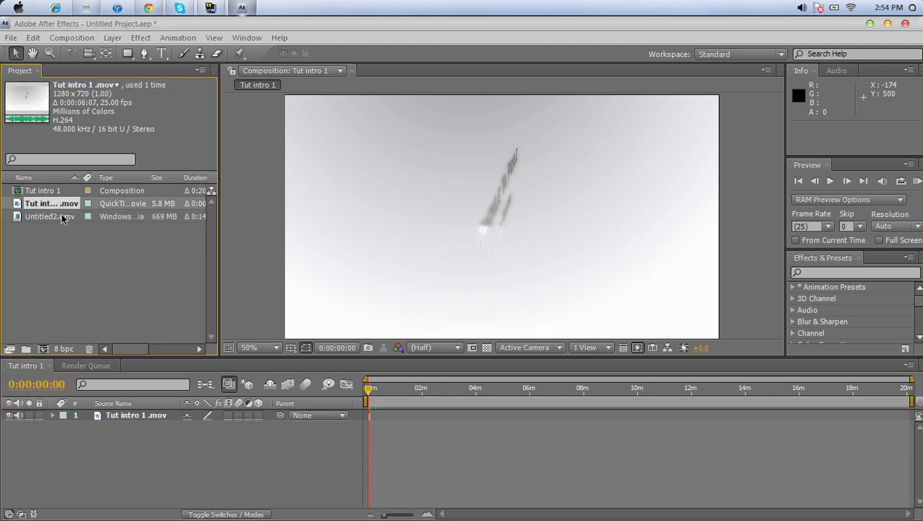
drag(65, 258, 49, 165)
key(Delete)
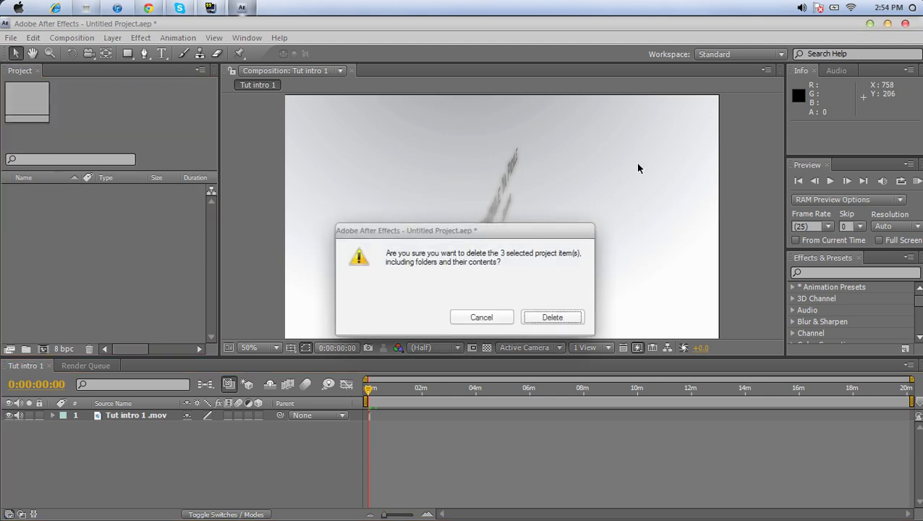
key(Return)
Re-import Tut intro 1 from Explorer and create a new Tut intro 1 composition from it
click(870, 24)
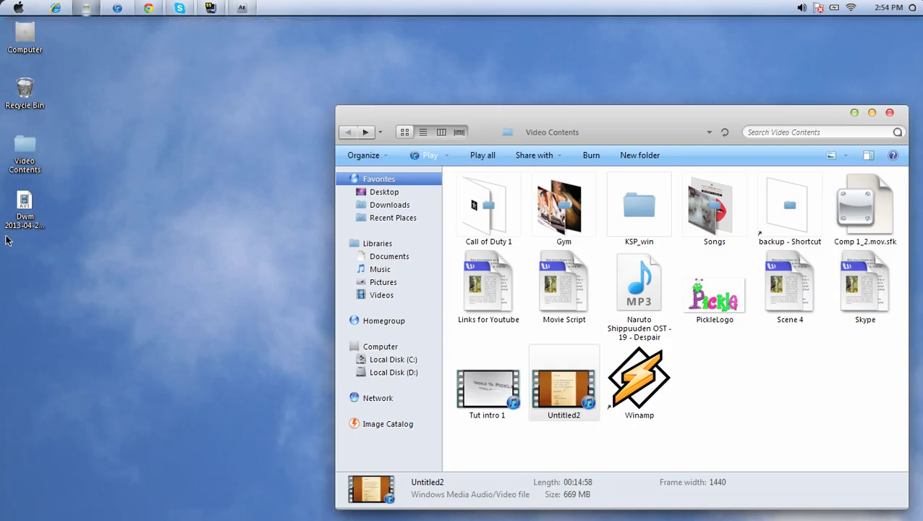
drag(489, 384, 94, 244)
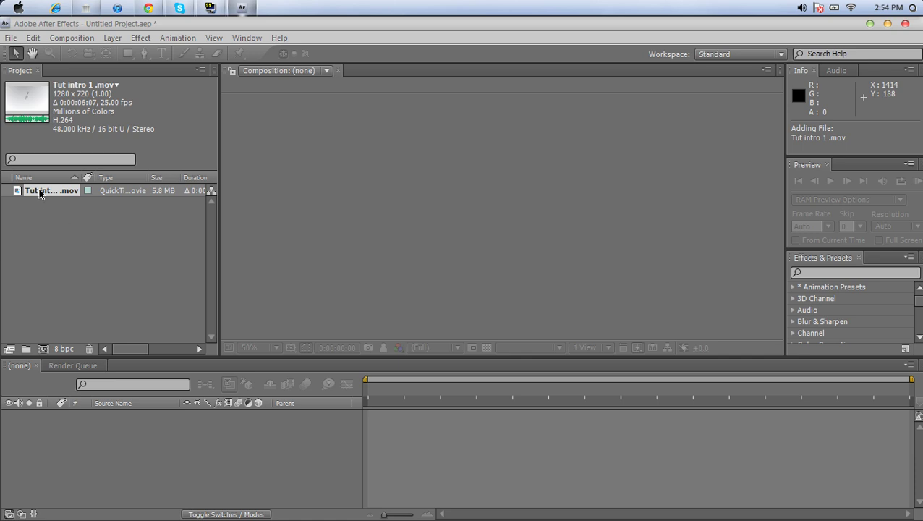
drag(40, 192, 43, 348)
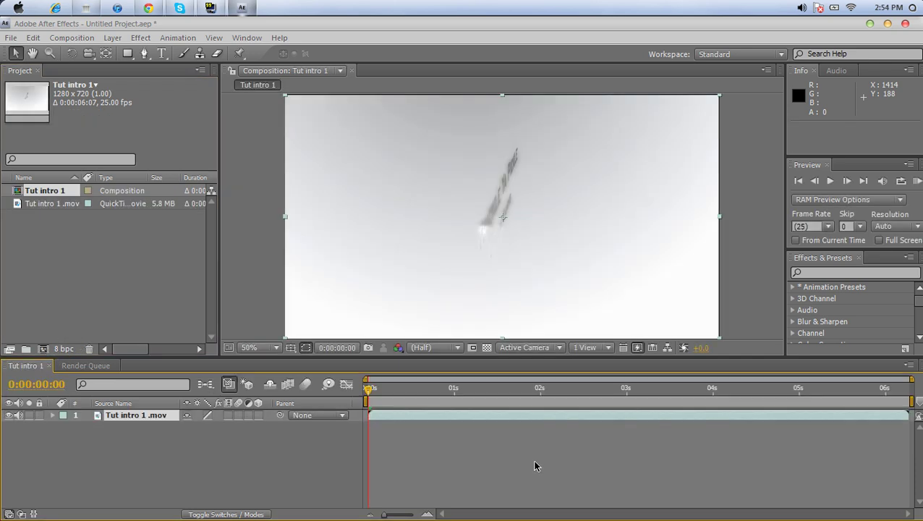
Scrub through the title animation, then select the Tut intro 1 composition in the Project panel
drag(369, 392, 349, 393)
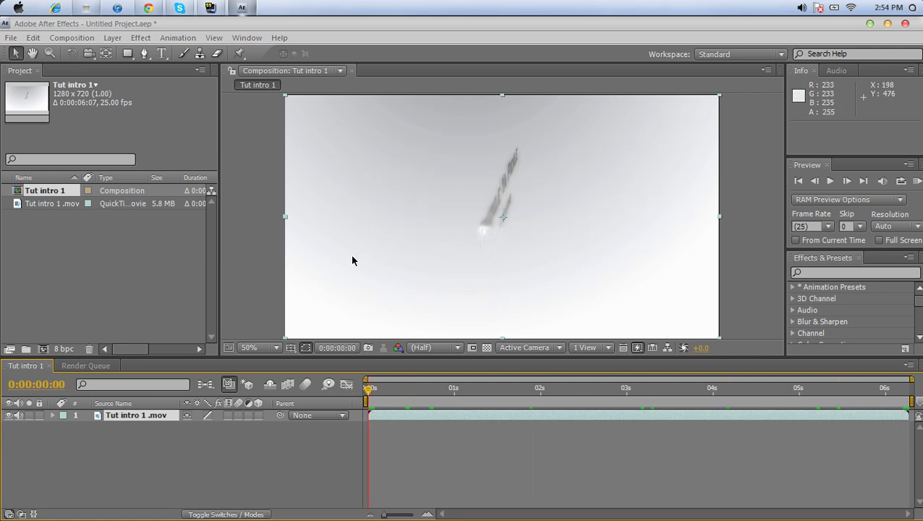
click(62, 257)
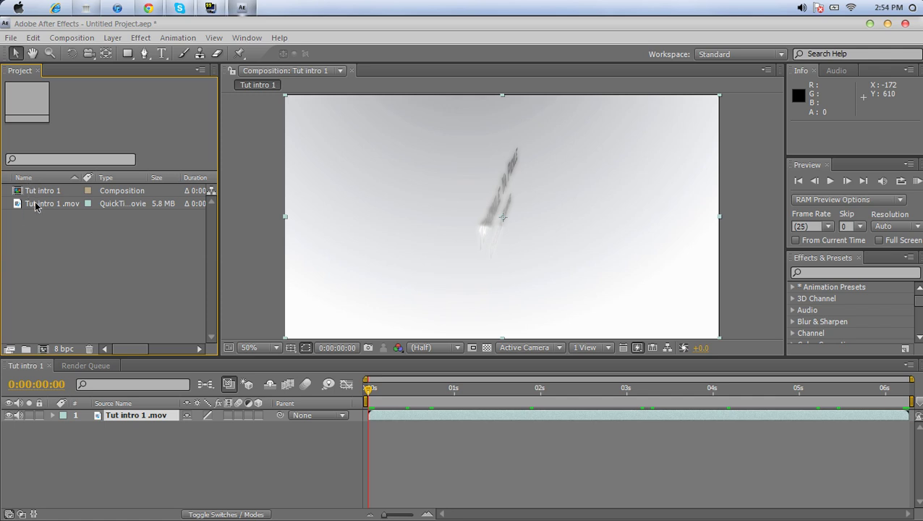
click(35, 207)
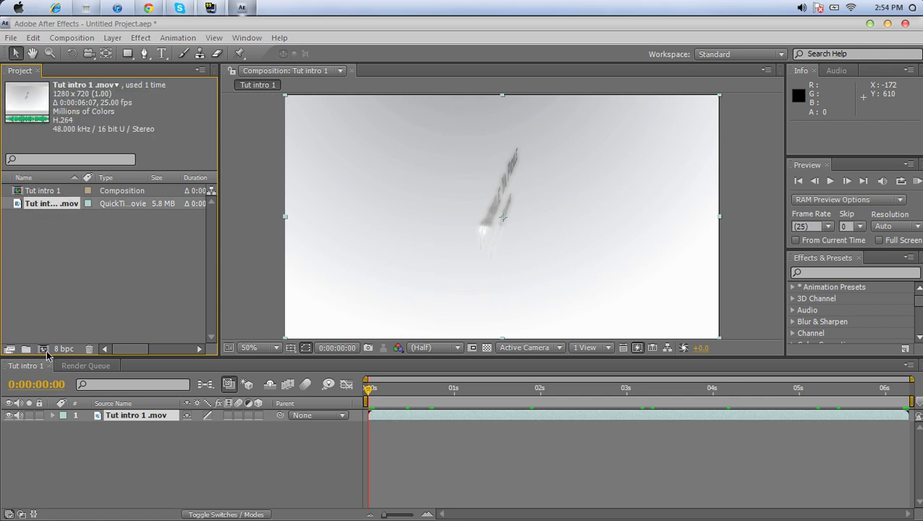
click(39, 192)
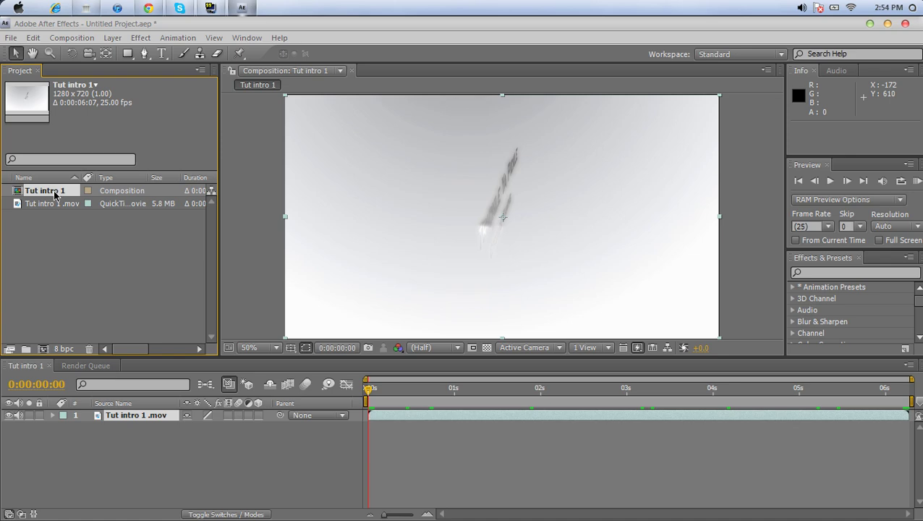
Set the fresh Tut intro 1 composition's Duration to 0:20:06:07 in Composition Settings
right_click(56, 194)
click(109, 204)
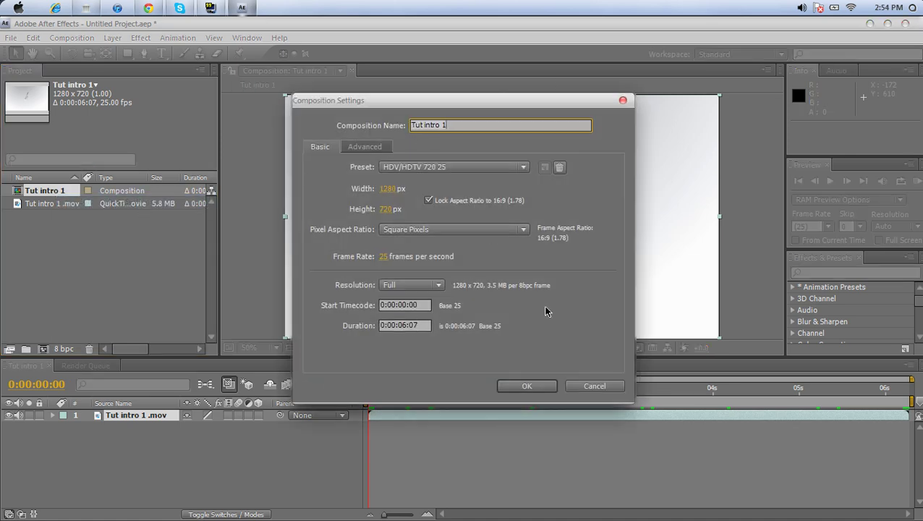
click(391, 326)
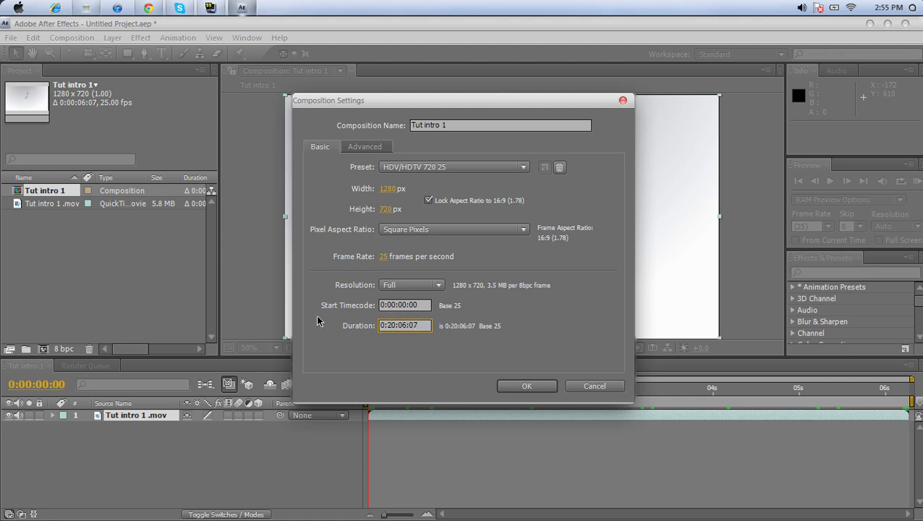
click(390, 326)
text(2)
click(527, 387)
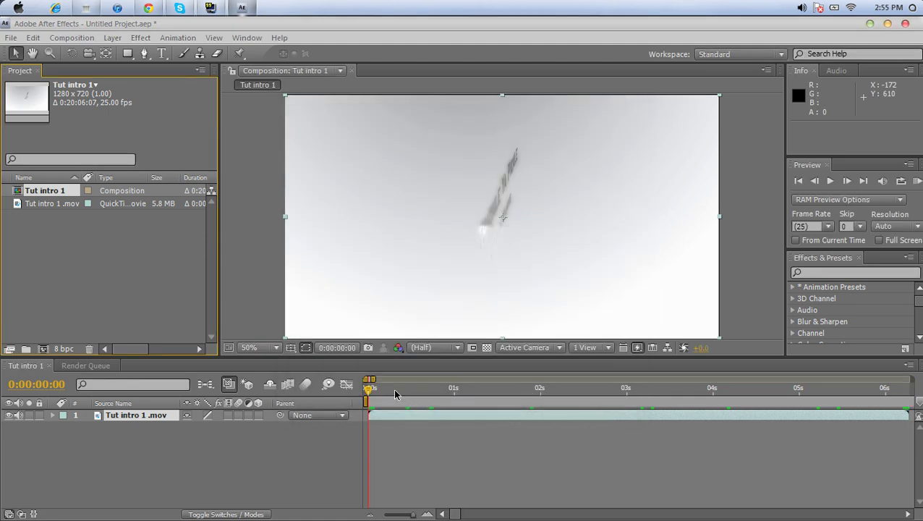
Return to the start and drag the time navigator so the ruler spans all 20 minutes
drag(369, 385, 205, 425)
key(Home)
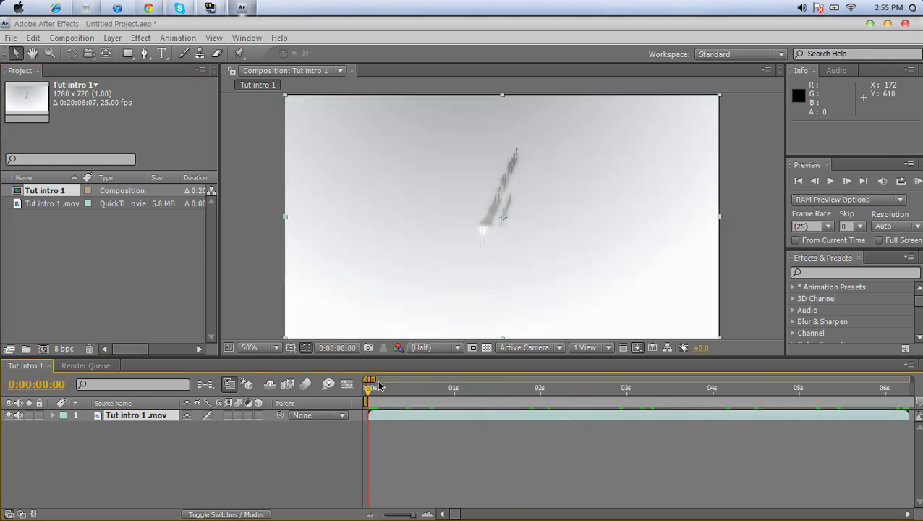
drag(376, 379, 571, 378)
drag(593, 345, 911, 378)
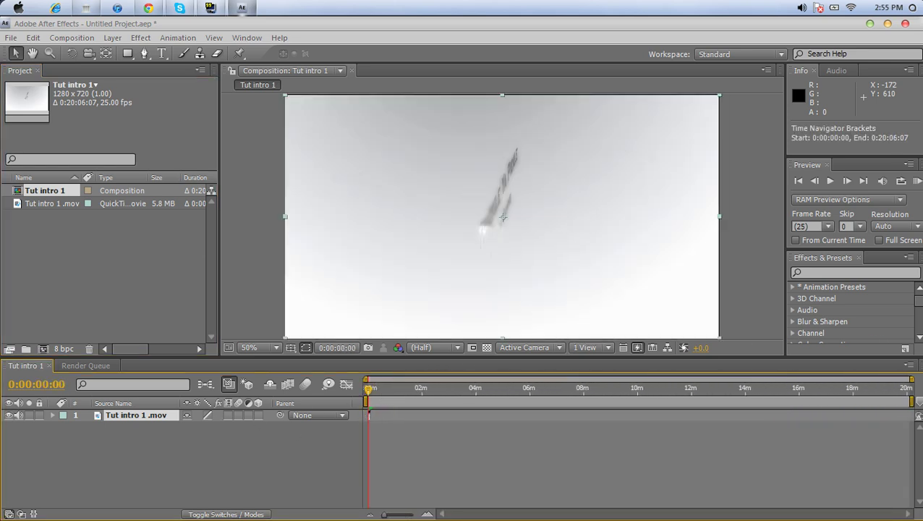